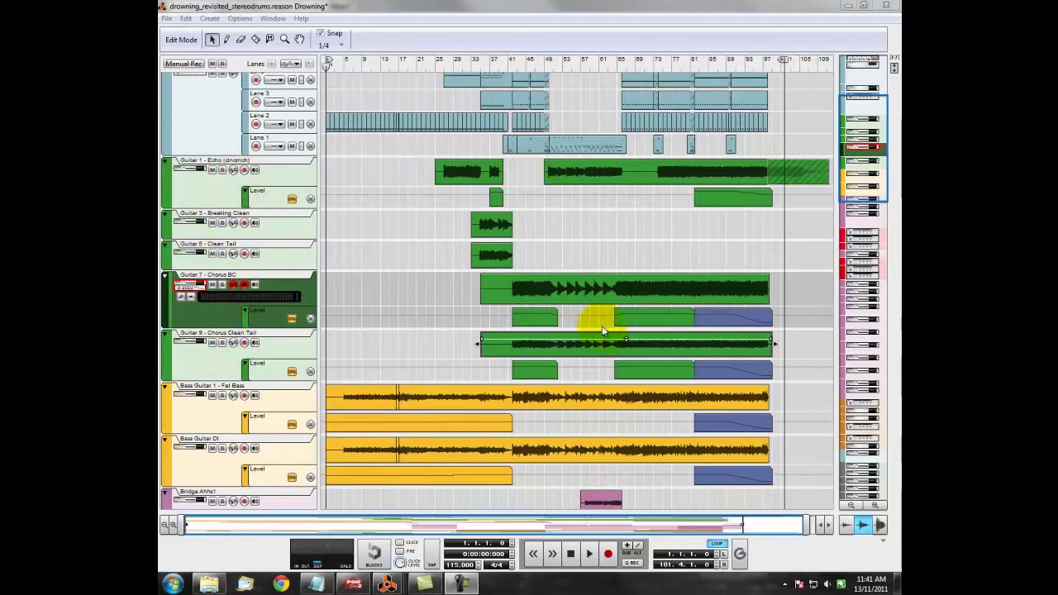
Step: Select the Guitar 3 - Breaking Clean clip, check Guitar 1 - Echo, then make Guitar 3 active
left_click(509, 225)
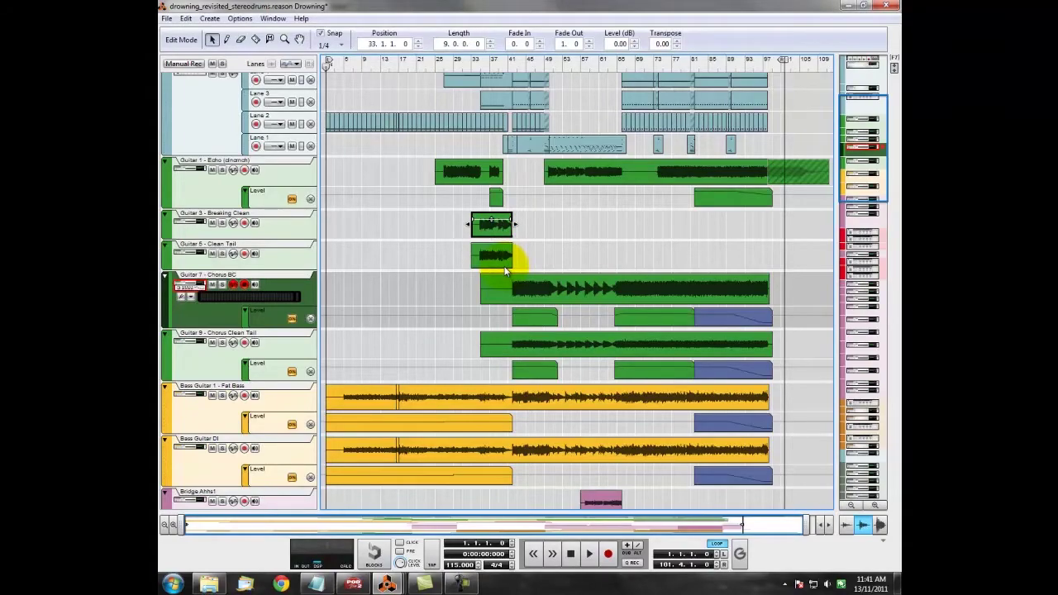
left_click(222, 191)
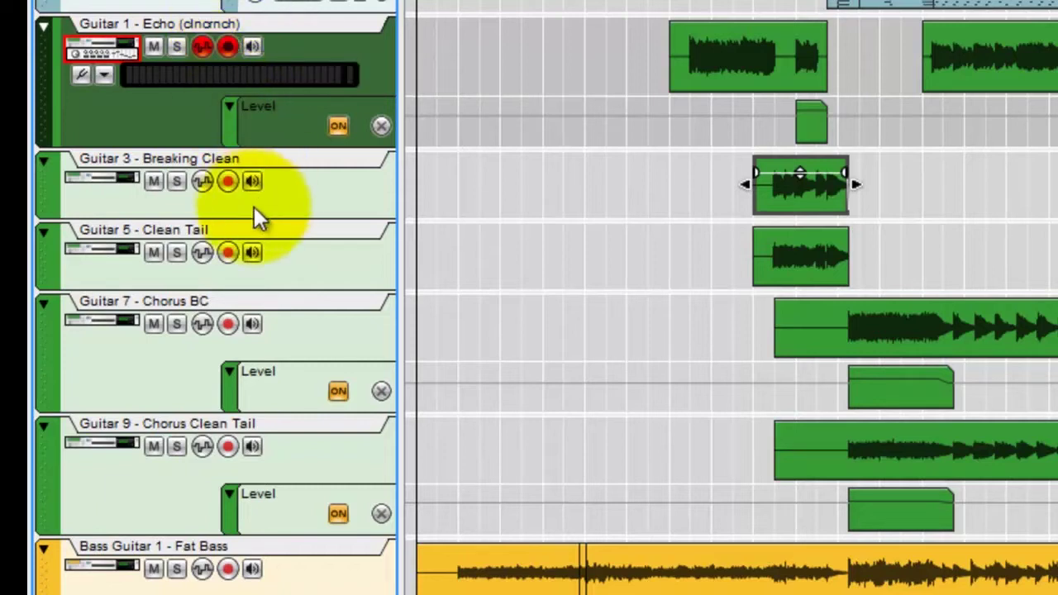
left_click(203, 47)
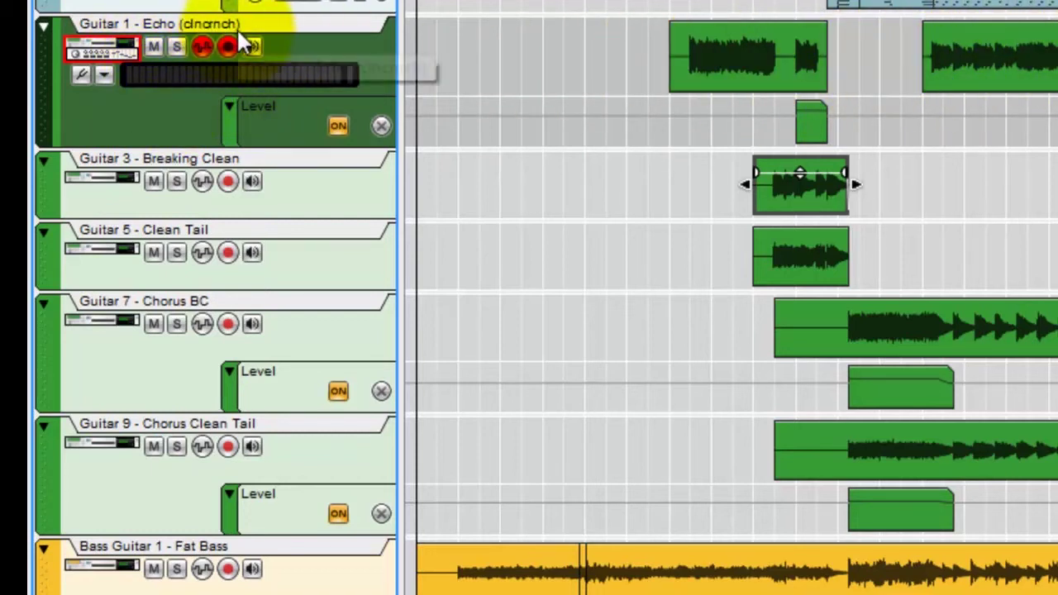
left_click(113, 204)
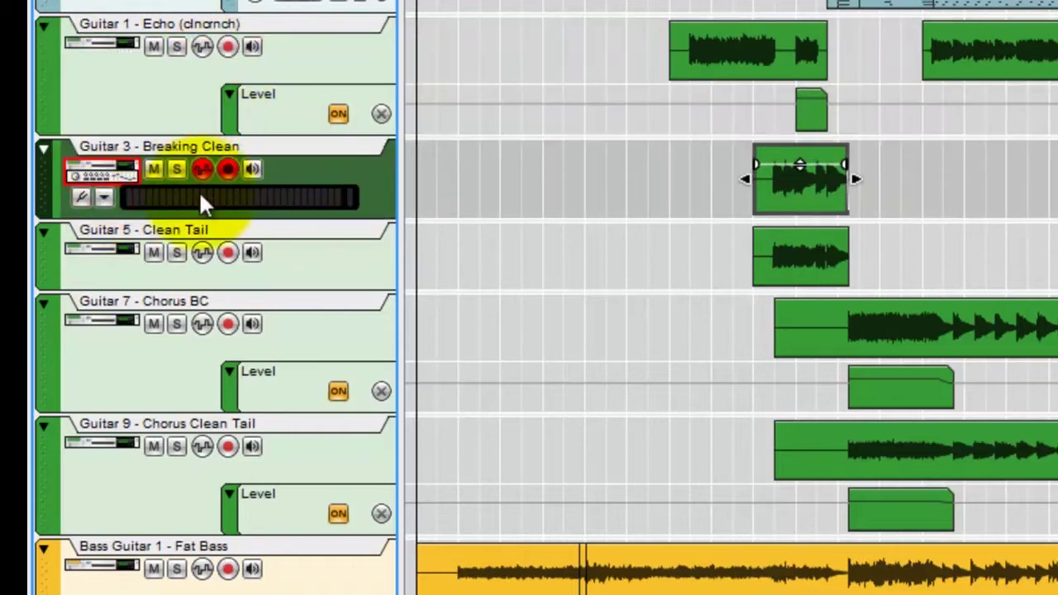
Step: Make Guitar 7 - Chorus BC active, then select the Guitar 3 and Guitar 5 - Clean Tail clips
left_click(132, 347)
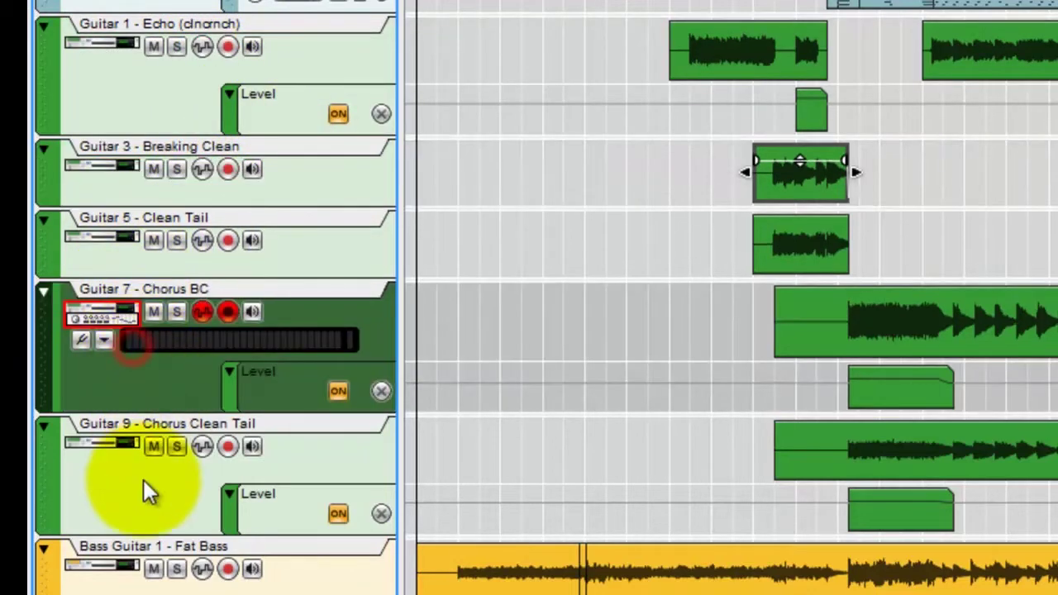
left_click(143, 480)
left_click(160, 386)
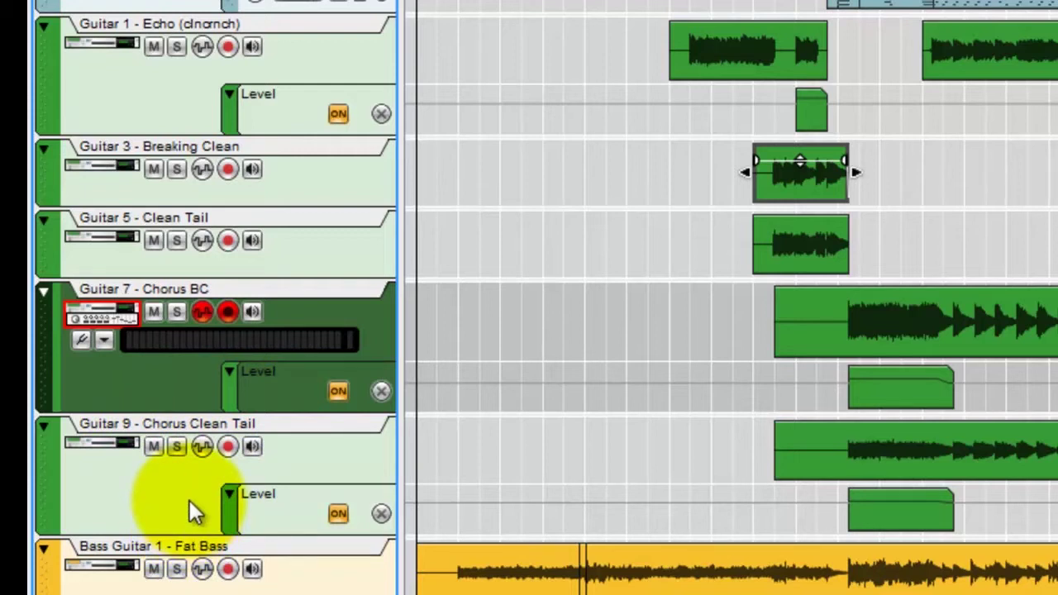
left_click(789, 171)
left_click(777, 243)
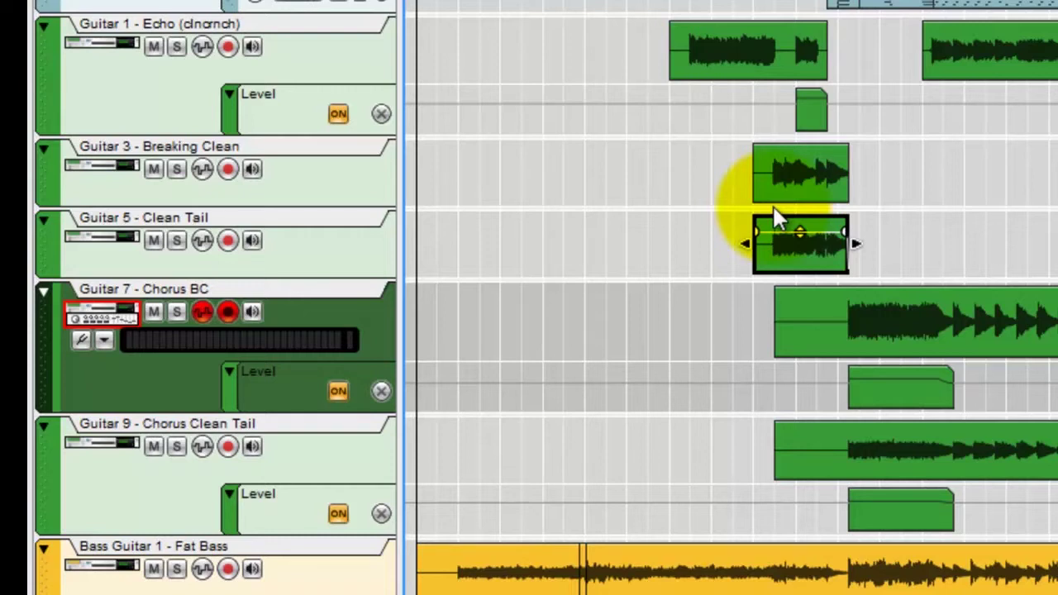
Step: Solo Guitar 1 - Echo, play it back on its own, then stop playback
left_click(188, 83)
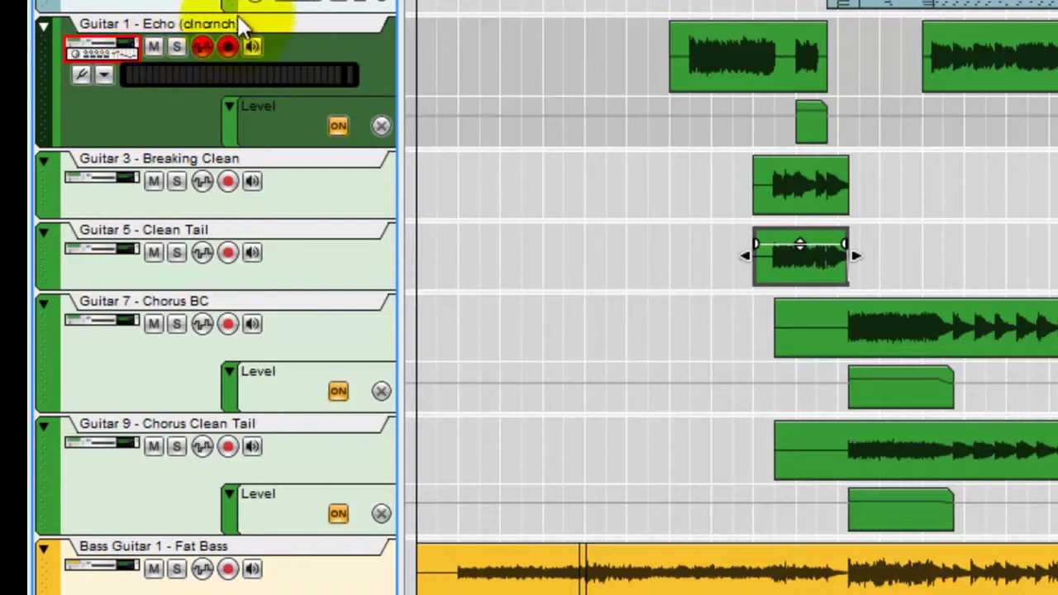
left_click(176, 46)
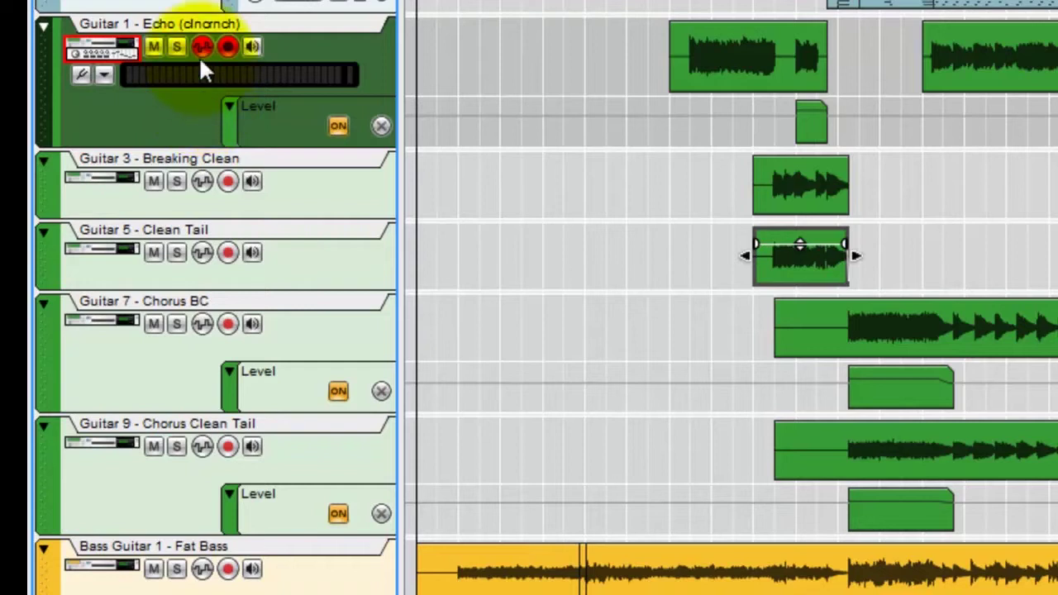
left_click(176, 46)
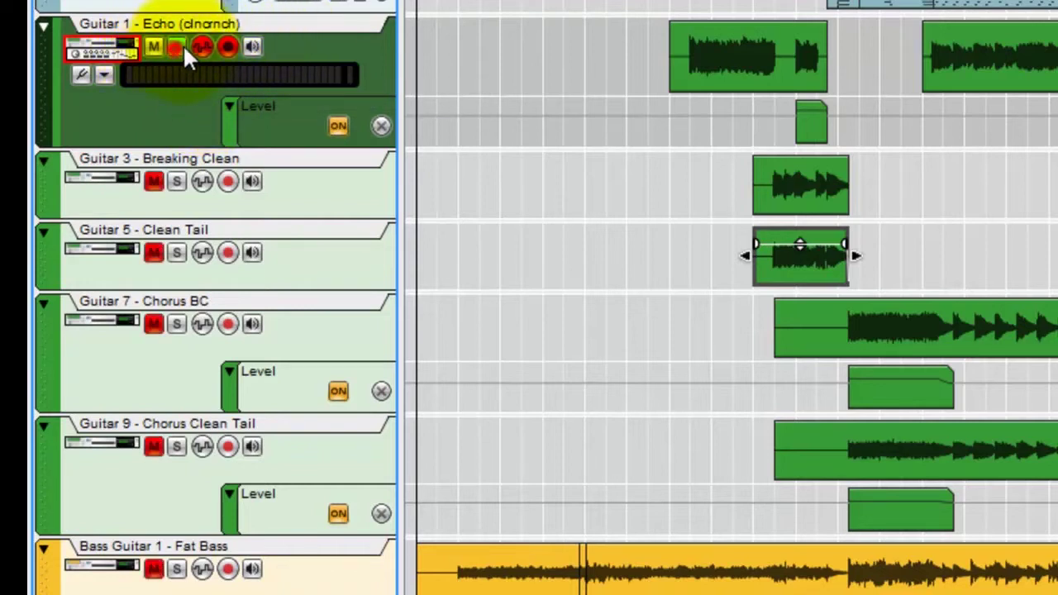
key("space")
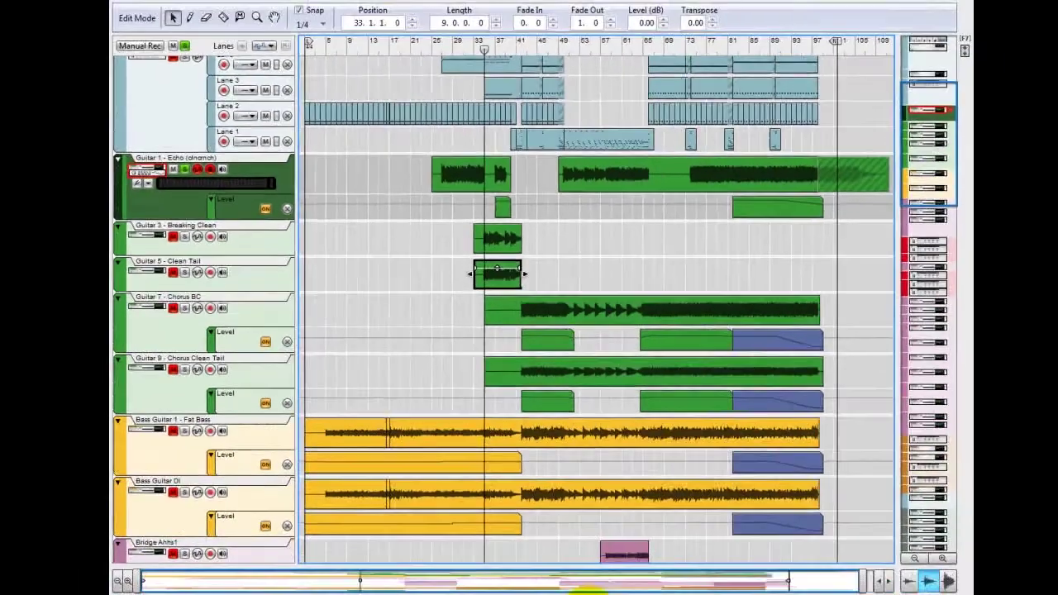
left_click(571, 553)
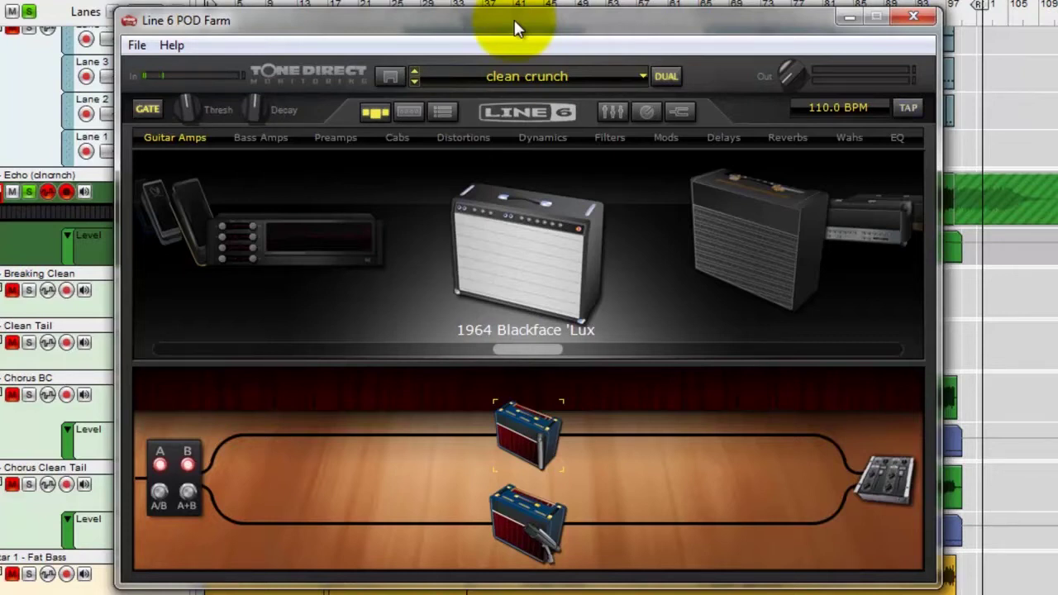
Step: Display the Class A-30 Top Boost amp knobs, then select the lower amp on the stage
left_click(406, 115)
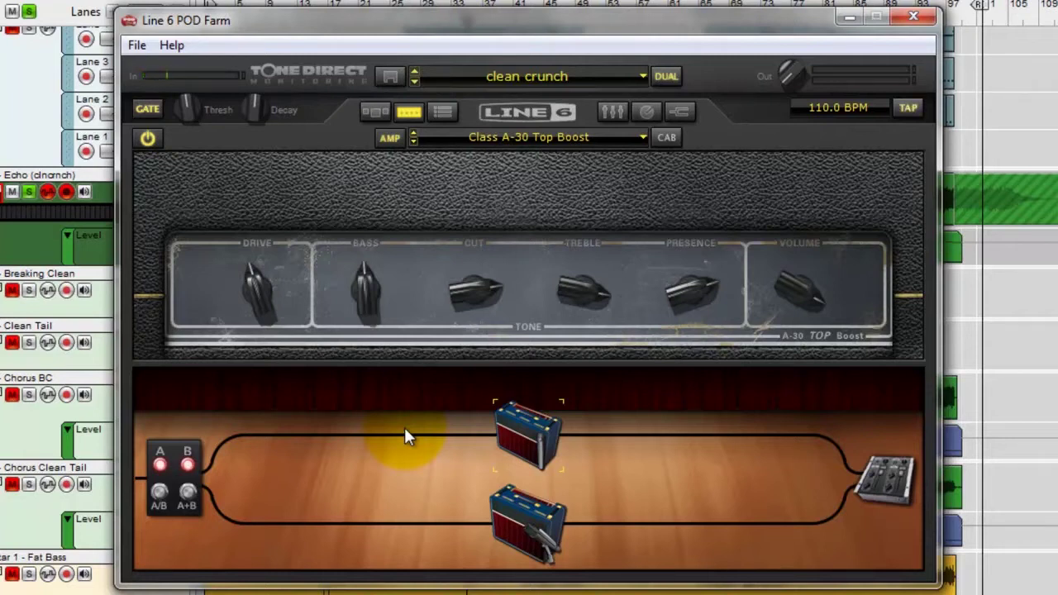
left_click(533, 496)
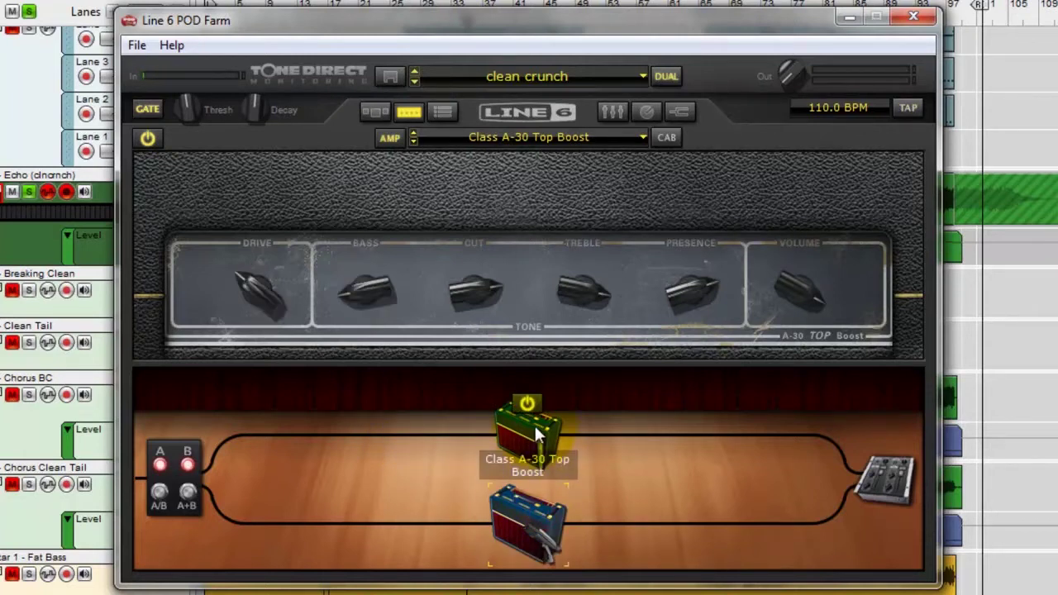
left_click(539, 430)
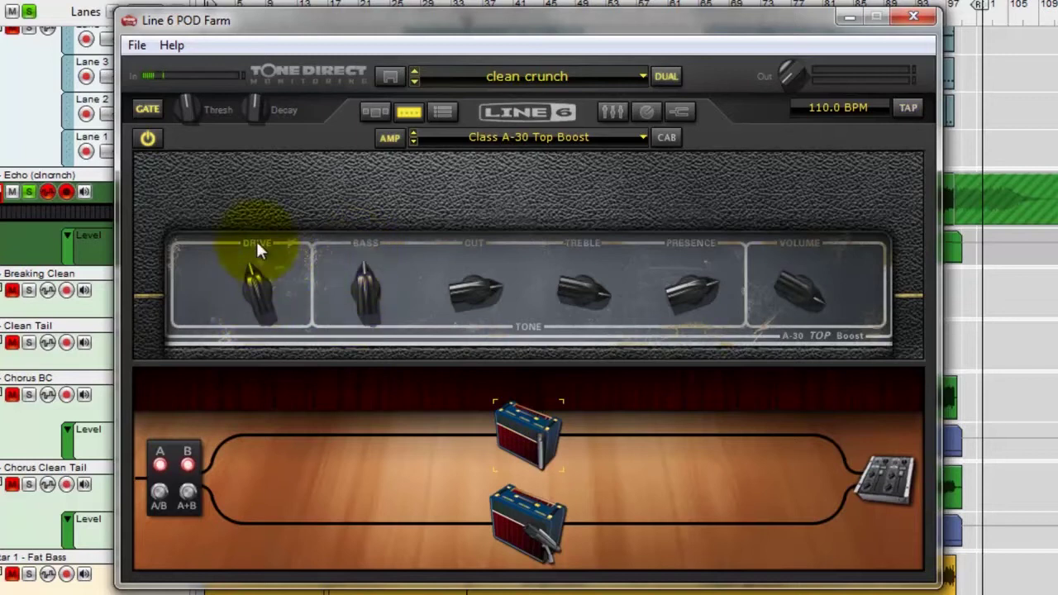
left_click(521, 526)
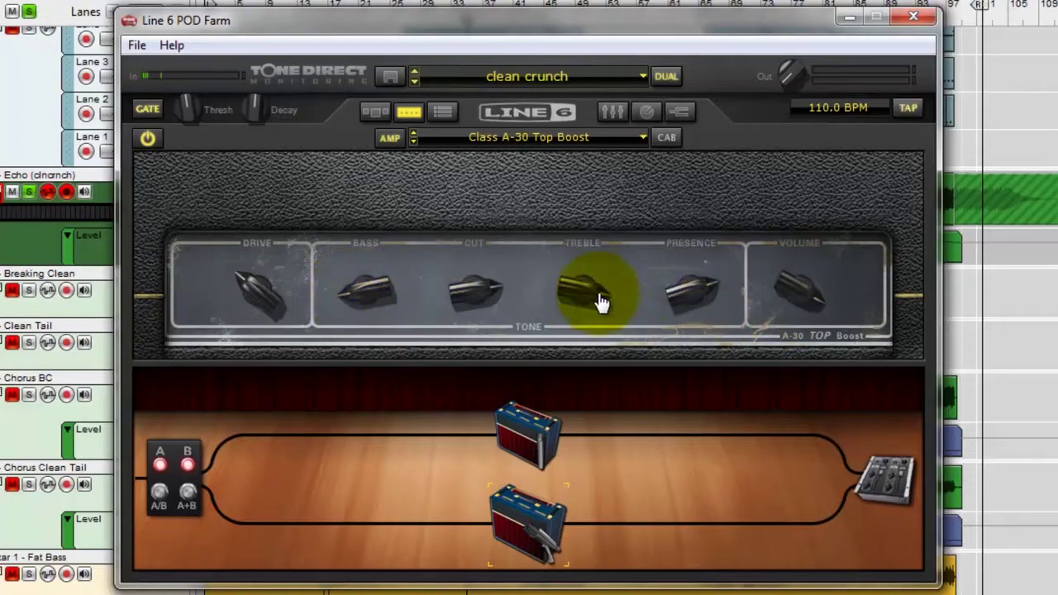
mouse_move(245, 288)
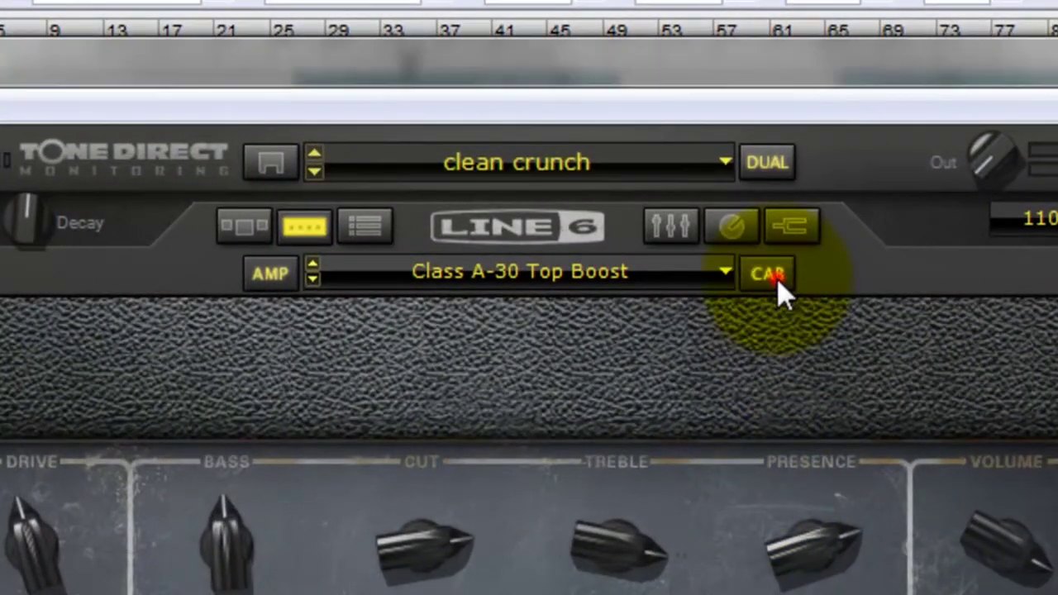
left_click(776, 277)
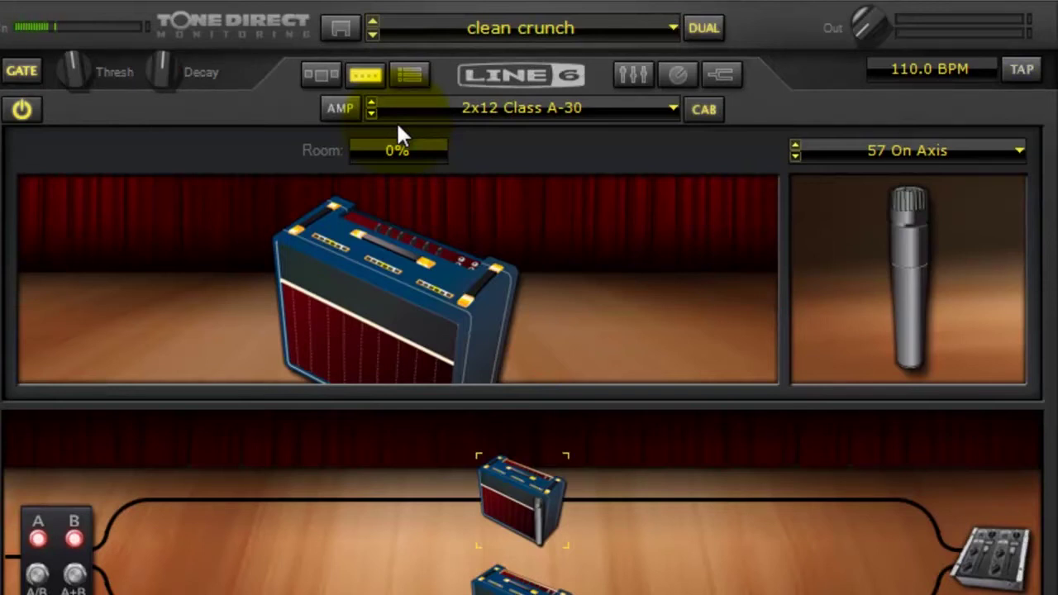
Step: Raise the Room slider to try ambience, then return it to 0%
left_click_drag(397, 151, 397, 53)
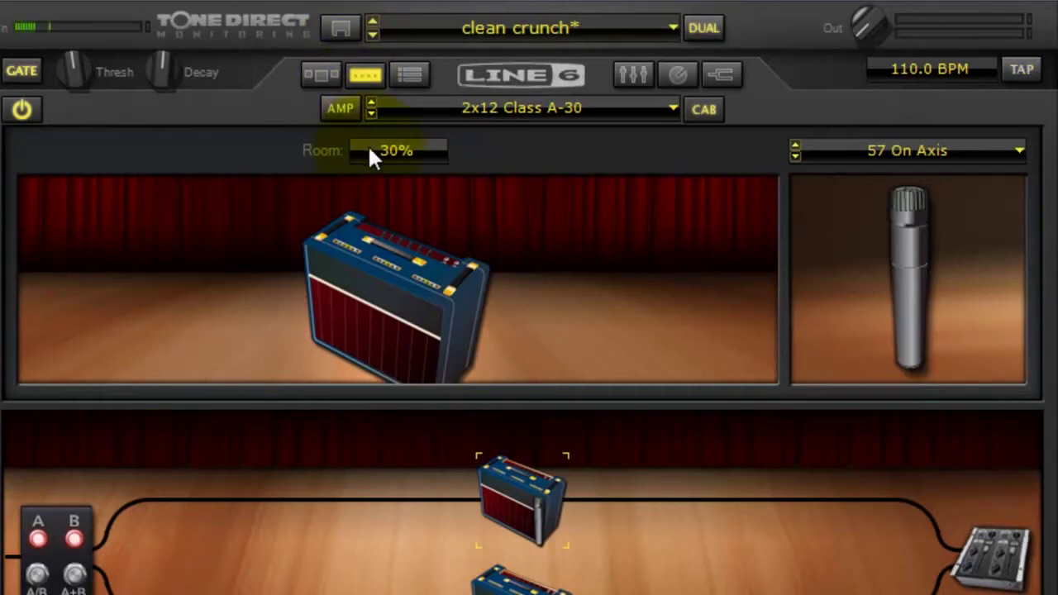
left_click_drag(396, 150, 402, 430)
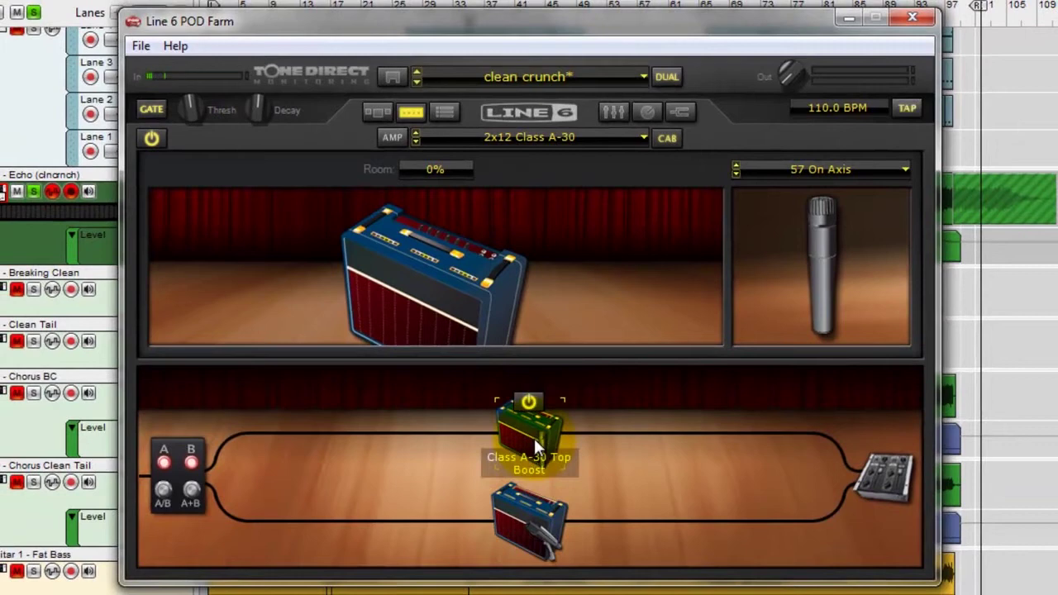
Step: View the lower amp's 421 Dynamic cab mic, then the upper amp's 57 On Axis mic
left_click_drag(534, 438, 522, 503)
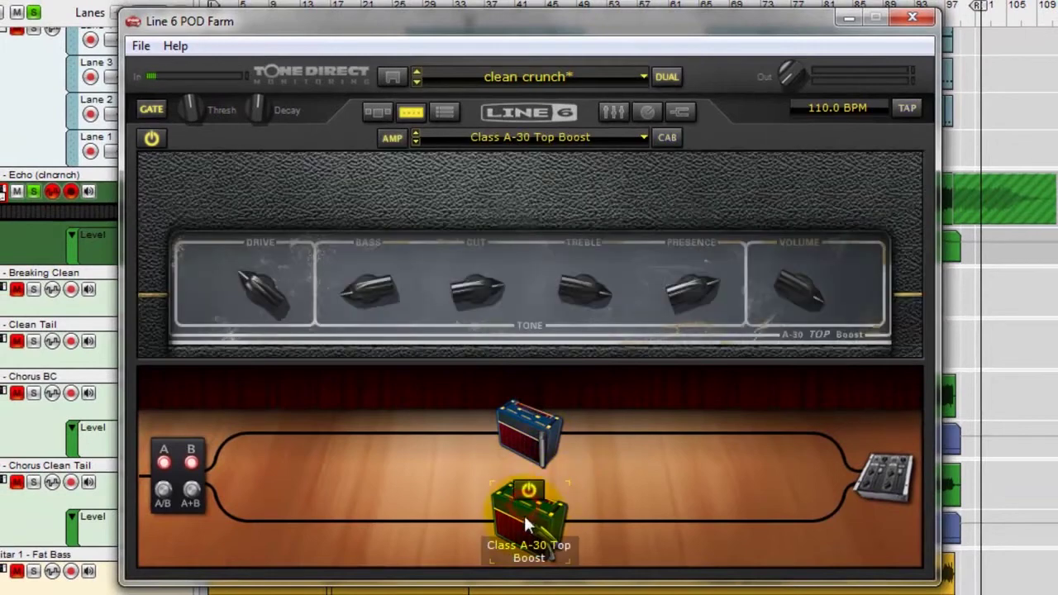
left_click(667, 137)
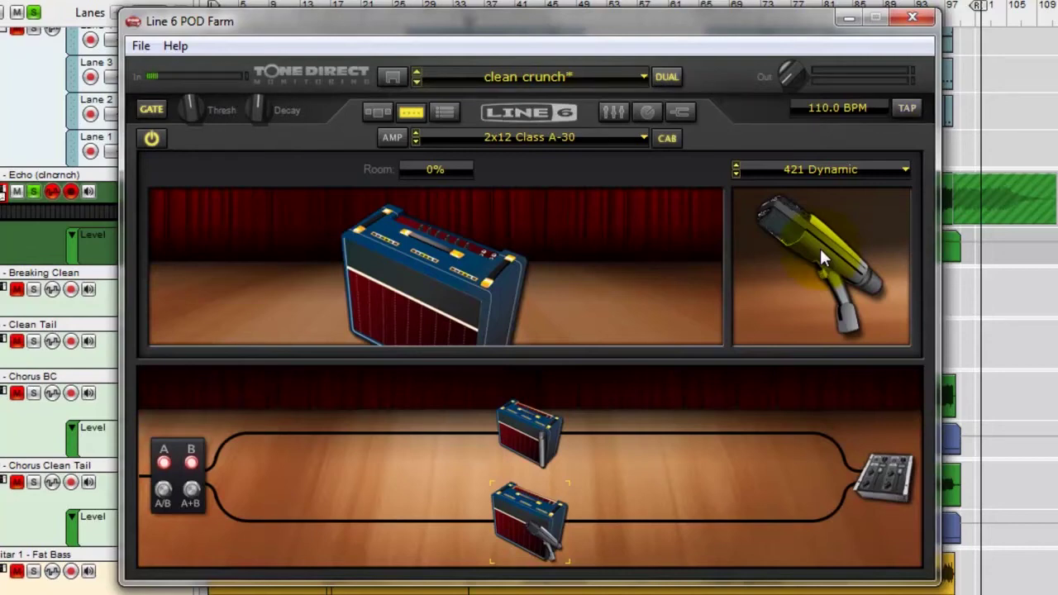
left_click(525, 429)
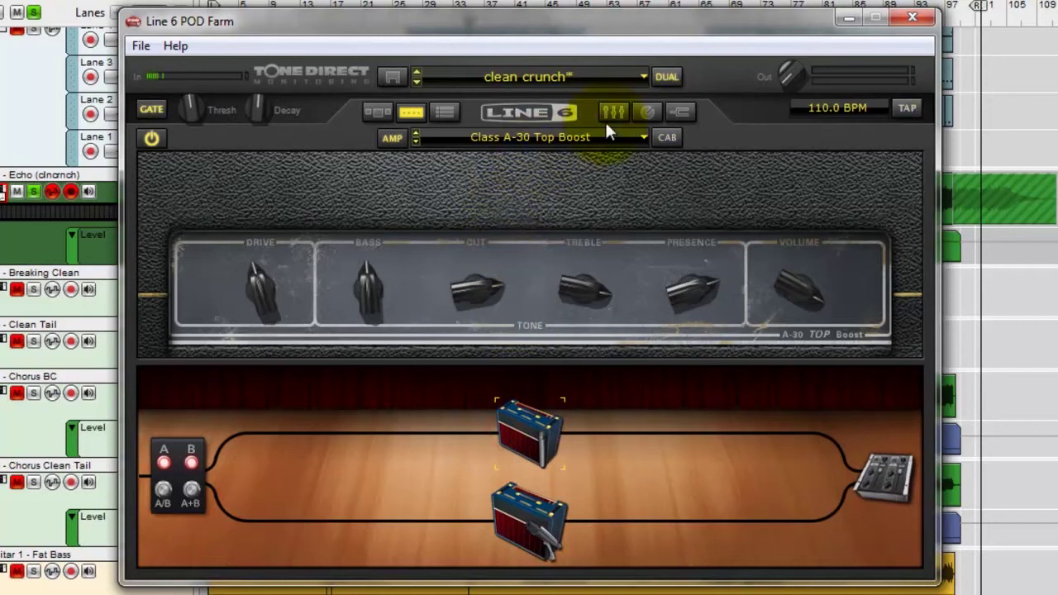
left_click(670, 136)
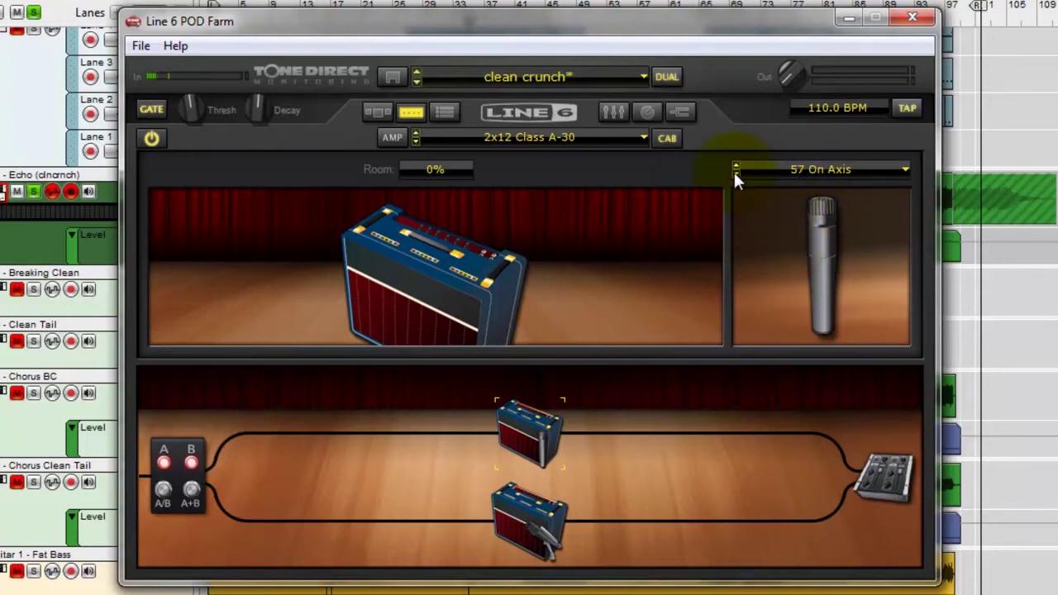
Step: Close POD Farm, unsolo Guitar 1 - Echo and select the Guitar 7 - Chorus BC track
left_click(930, 17)
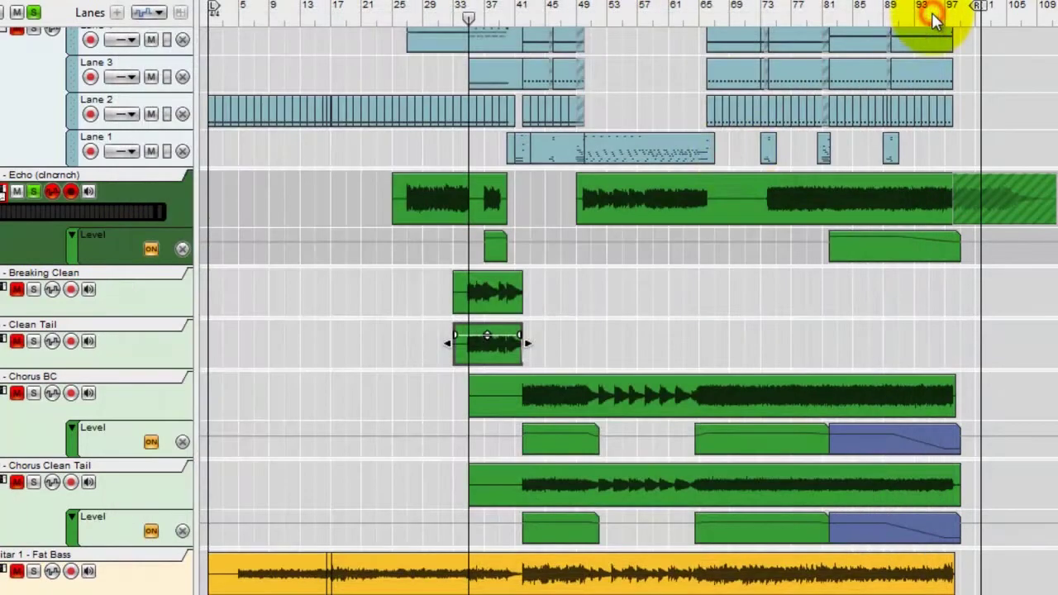
left_click(34, 191)
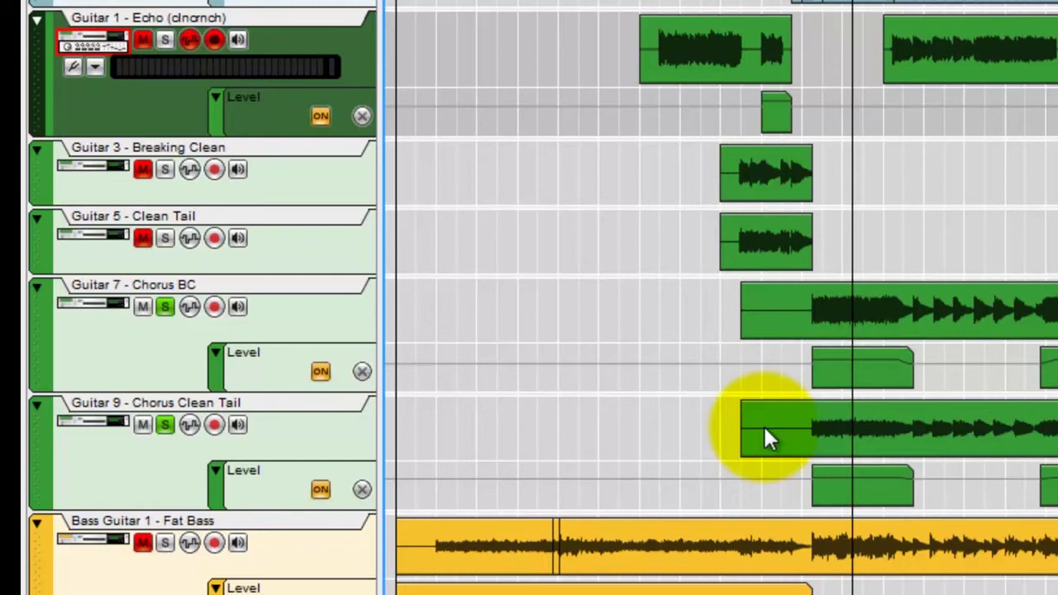
left_click(176, 345)
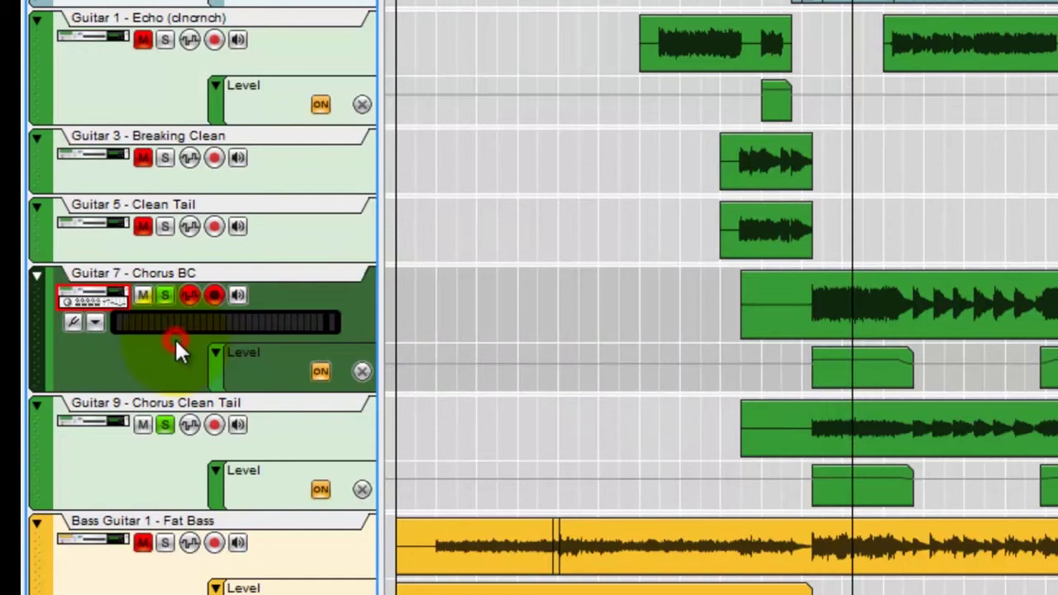
Step: Turn off the solo on Guitar 9 - Chorus Clean Tail
left_click(165, 424)
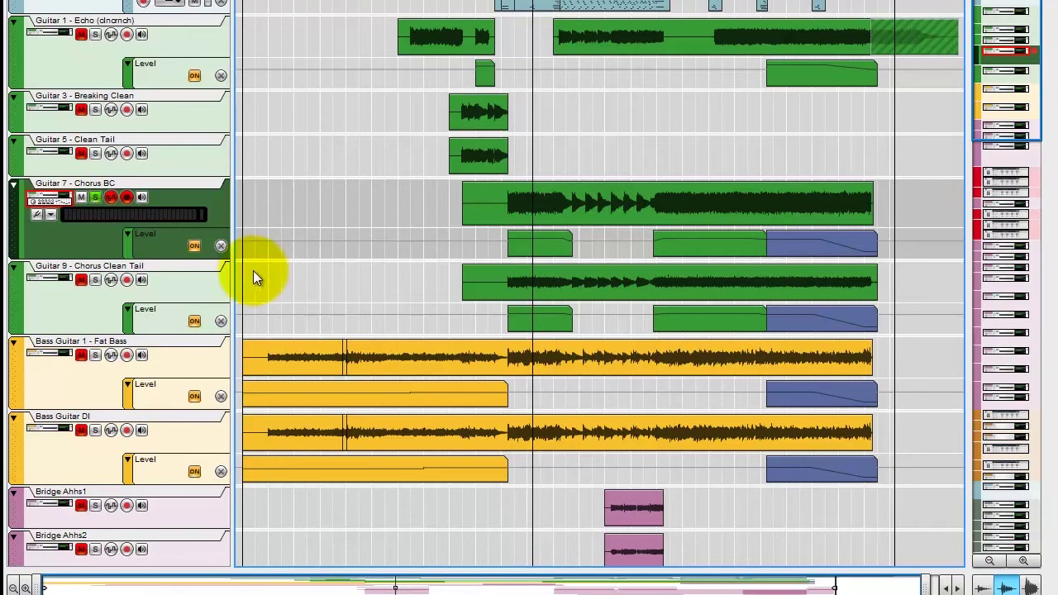
Step: Release Guitar 7 - Chorus BC's solo and solo Guitar 9 - Chorus Clean Tail
left_click(95, 197)
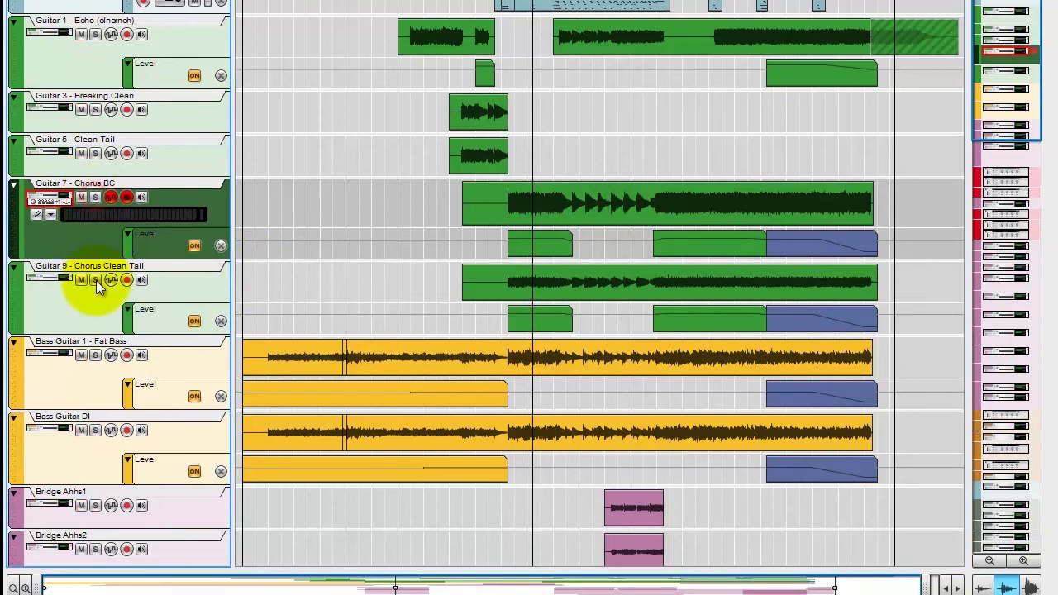
left_click(95, 279)
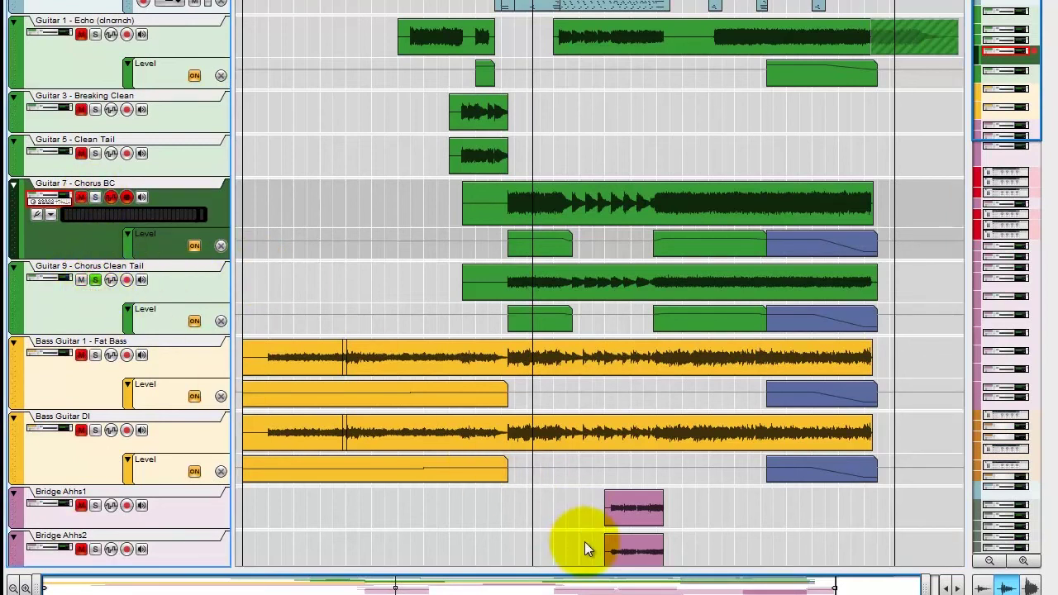